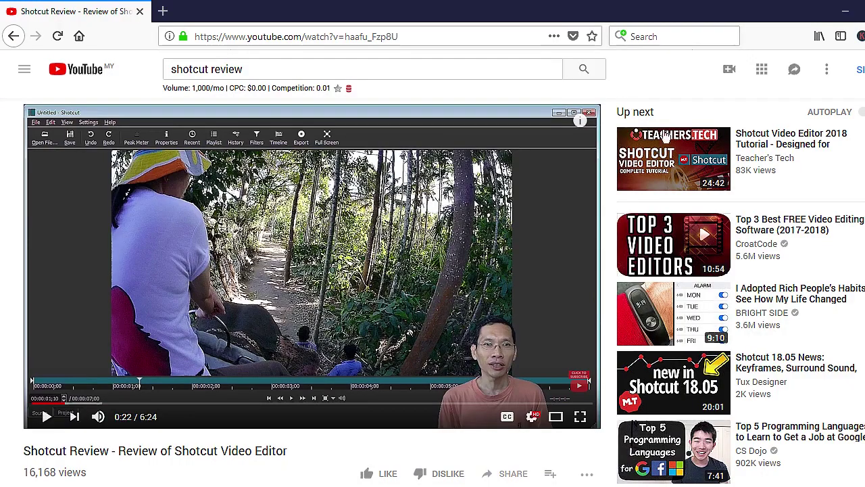
Scroll past the Shotcut Review video's description to read the viewer comments
scroll(559, 169, "down", 3)
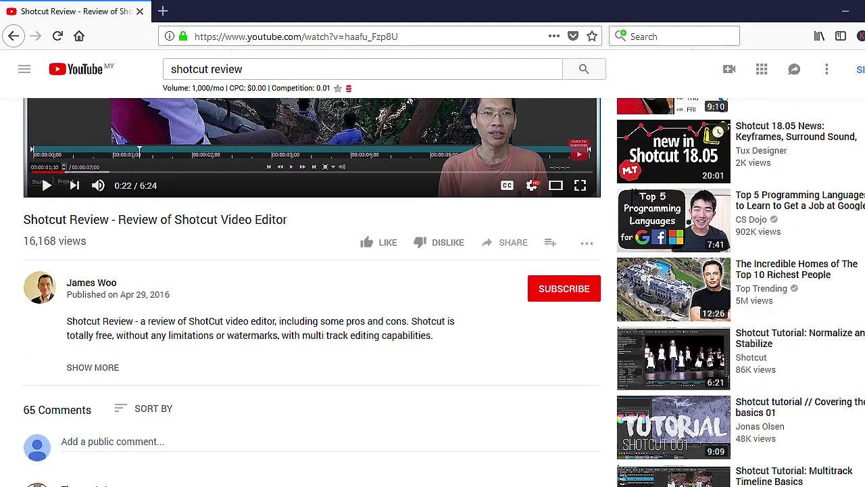
scroll(676, 155, "down", 6)
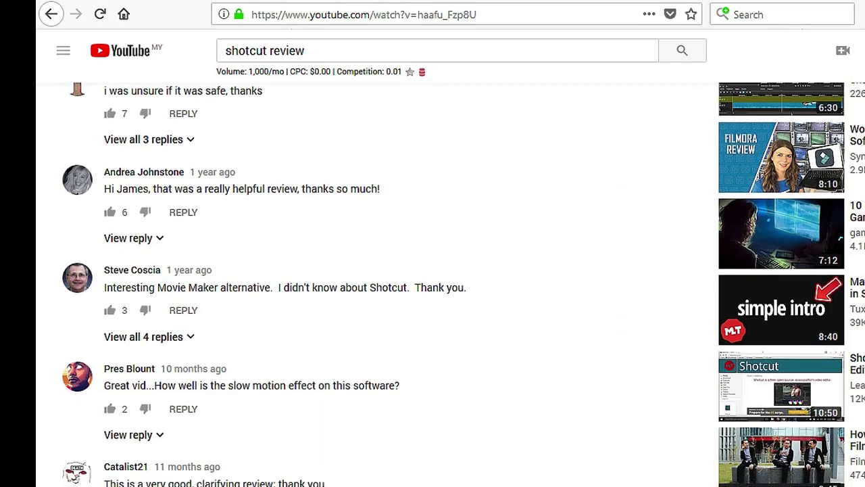
scroll(464, 284, "down", 1)
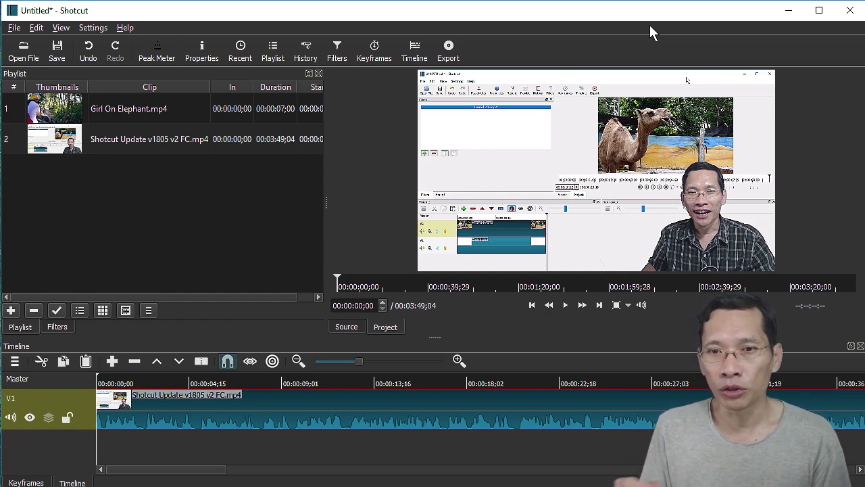
Close the Playlist dock and the Filters dock so the preview widens above the timeline
left_click(317, 73)
left_click(319, 73)
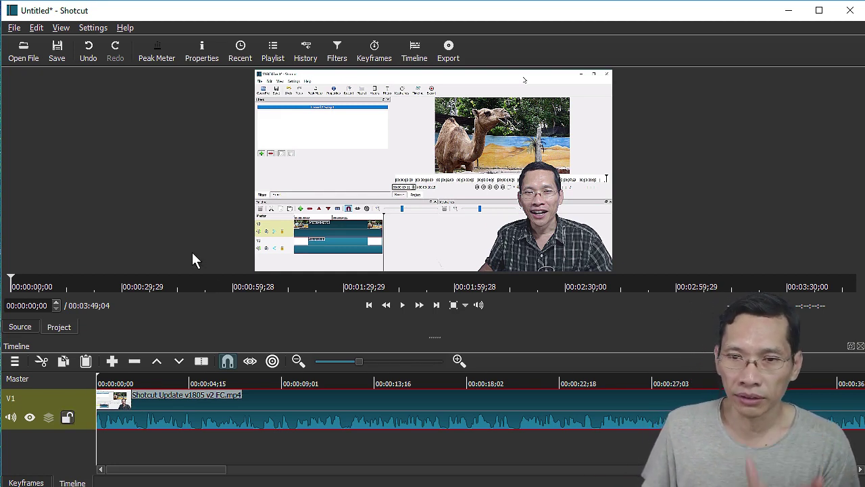
Open the Audio Peak Meter from View > Scopes
left_click(91, 28)
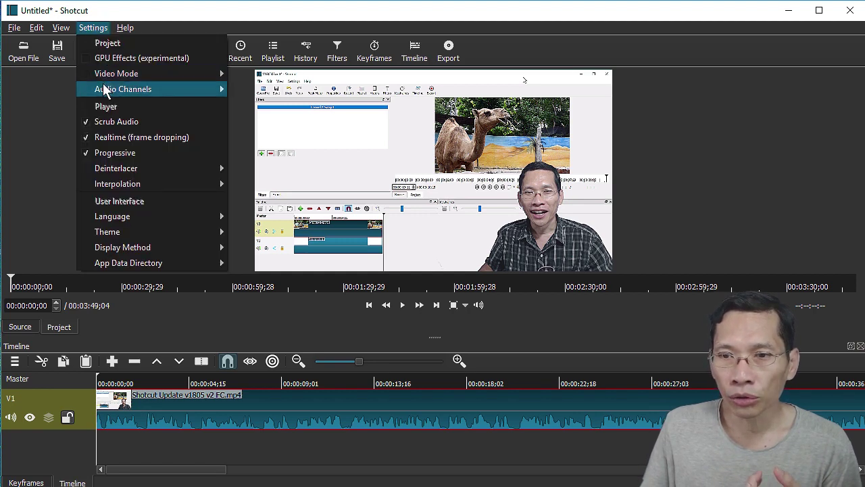
mouse_move(60, 32)
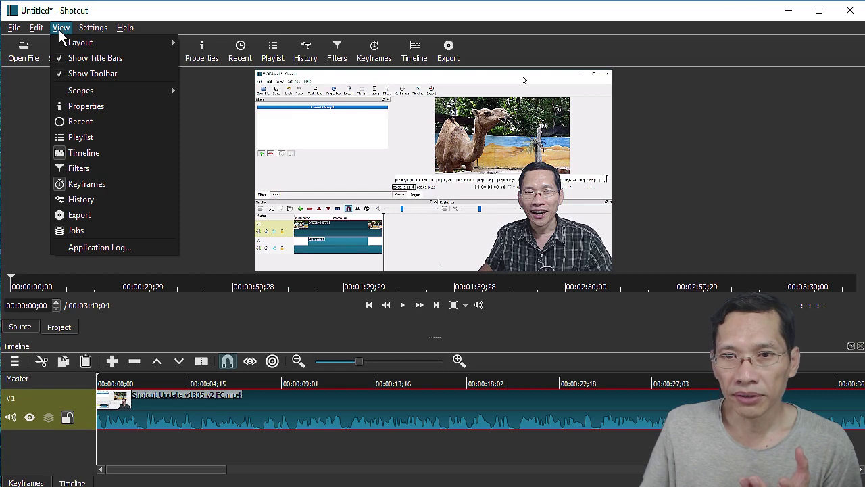
mouse_move(76, 94)
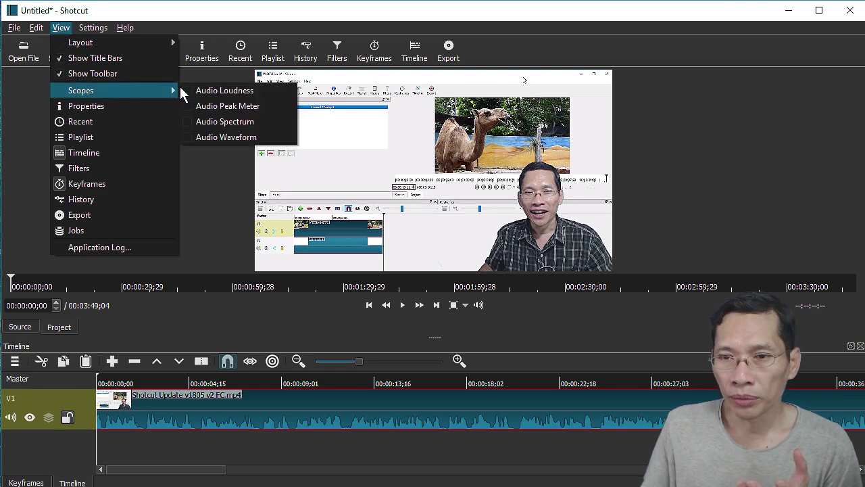
left_click(200, 106)
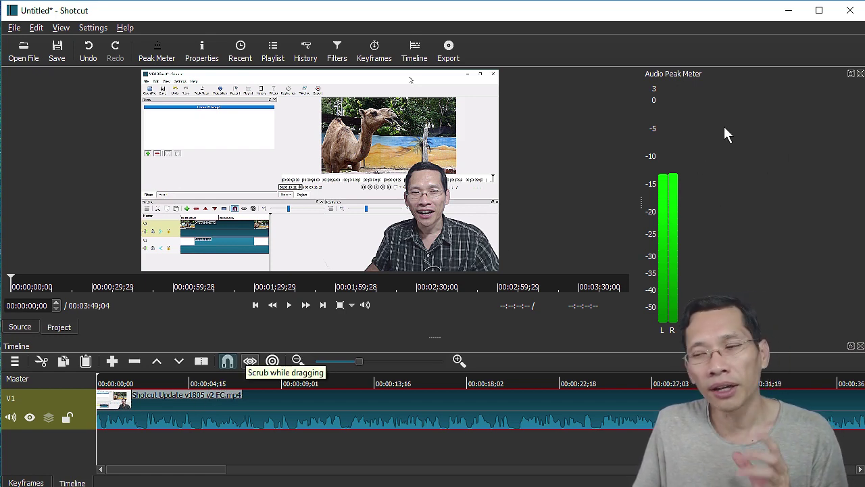
Close the peak meter and restore the Filters and Playlist panels
left_click(859, 73)
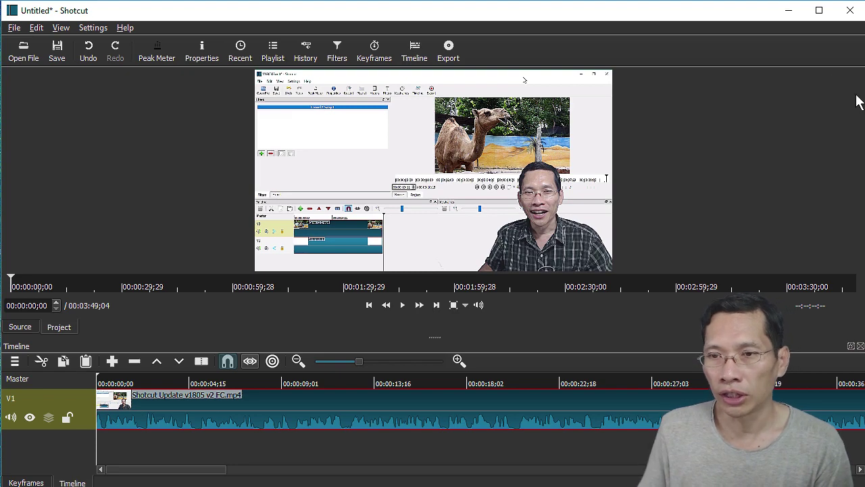
left_click(334, 49)
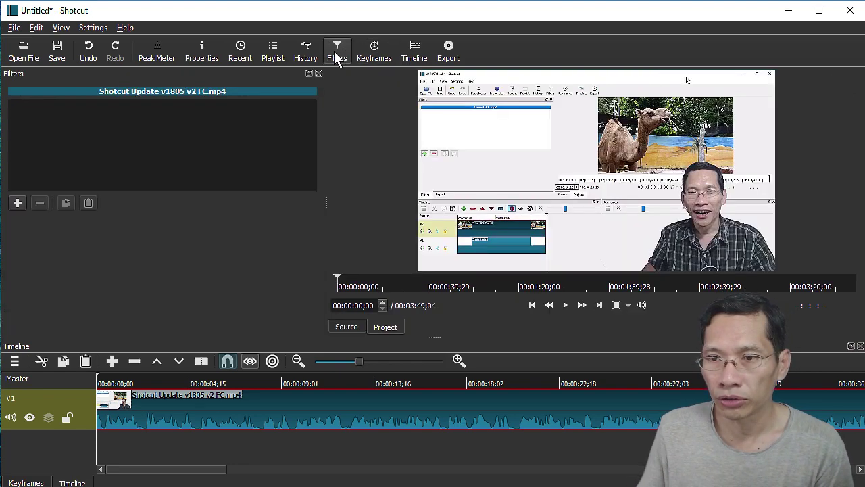
left_click(279, 55)
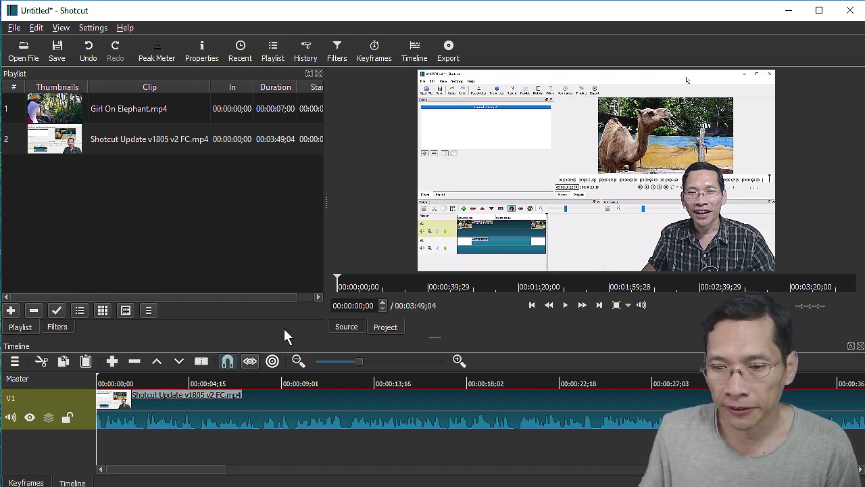
Split the clip at about 7;26 and overlap the second half onto the first as a transition
left_click(257, 383)
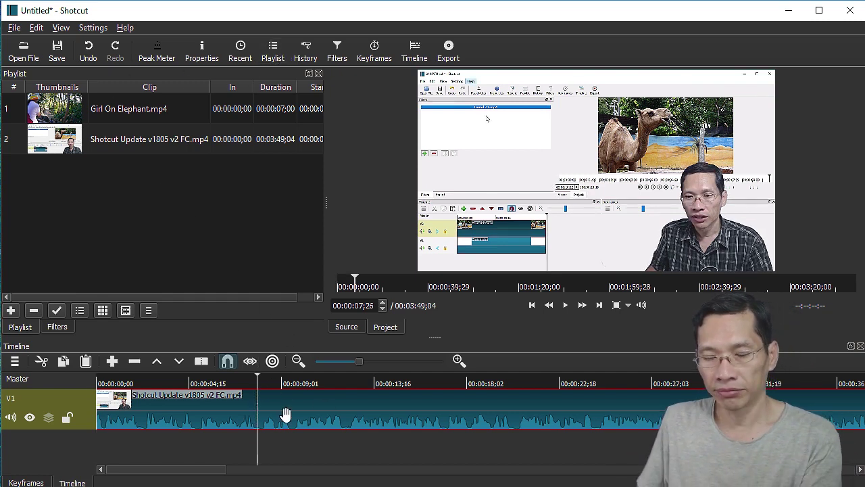
key("s")
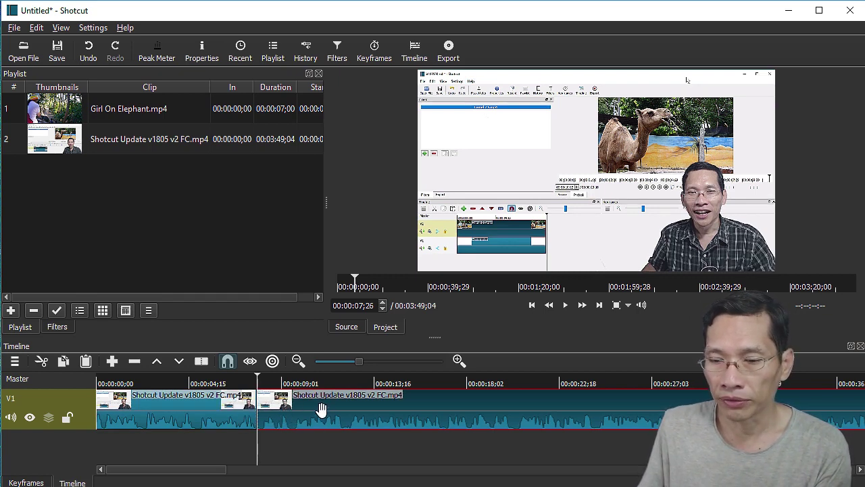
left_click_drag(320, 407, 367, 414)
left_click(225, 384)
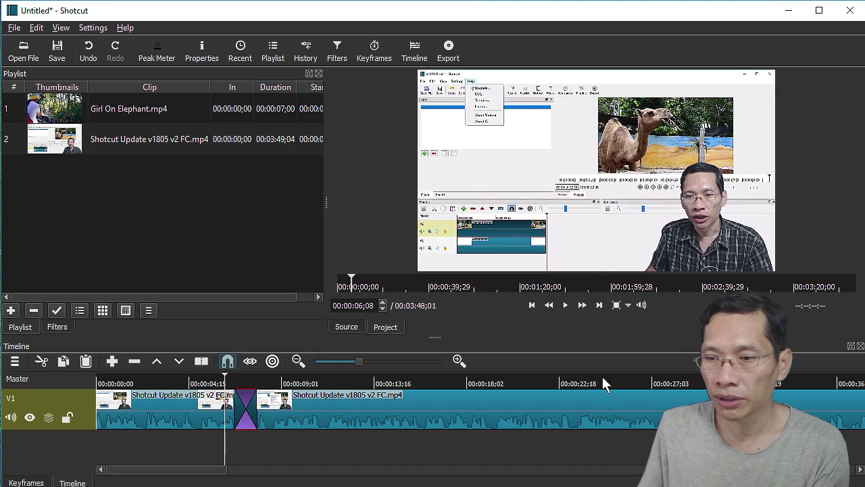
Mute the V1 track's audio and play back the new transition
left_click(10, 417)
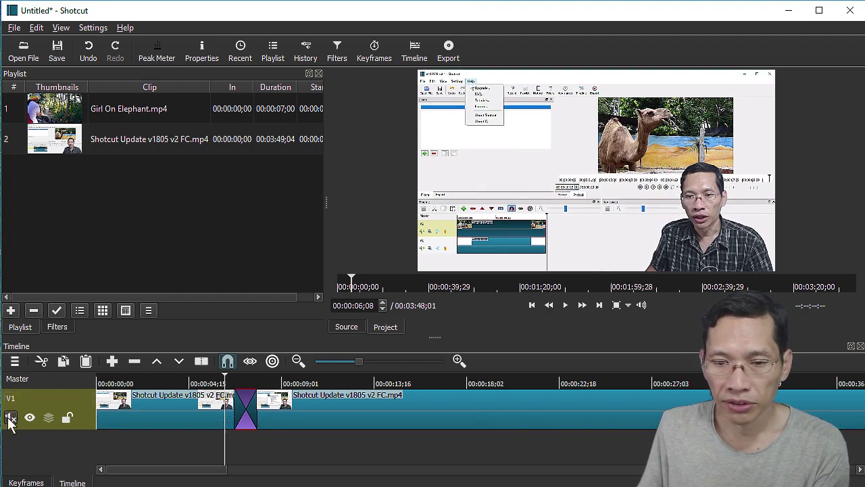
left_click(565, 306)
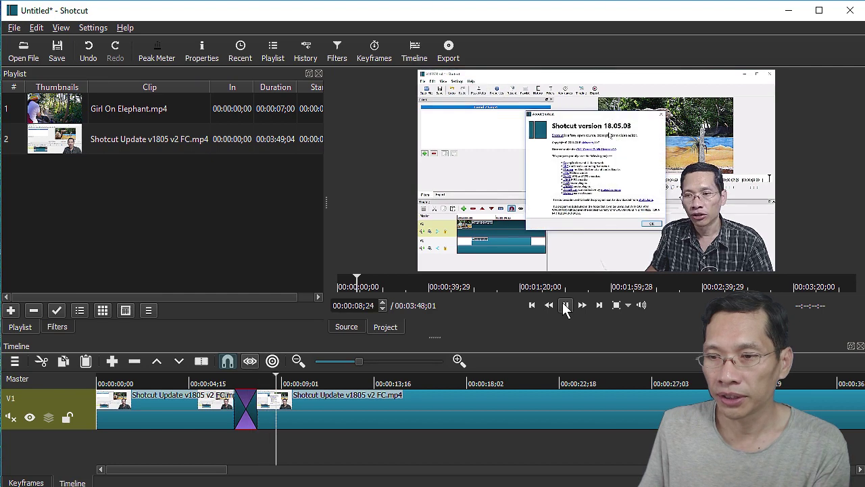
left_click(565, 306)
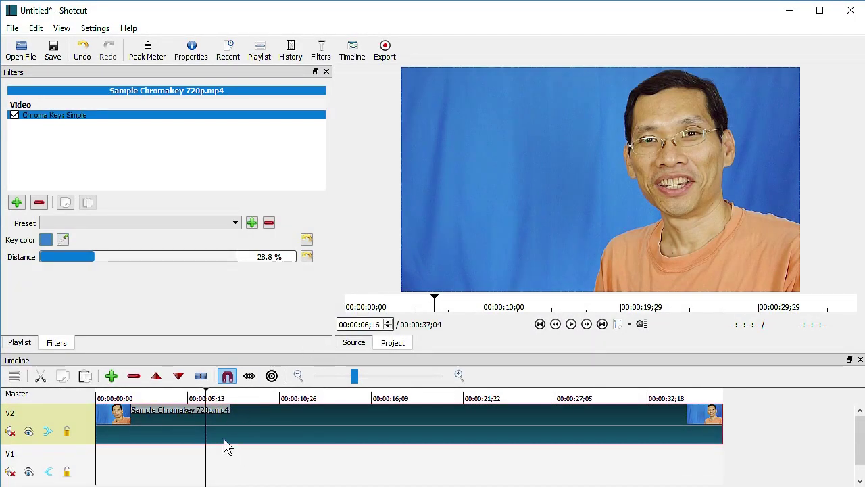
Add the Alpha Channel: View filter from the Video filters list
left_click(16, 202)
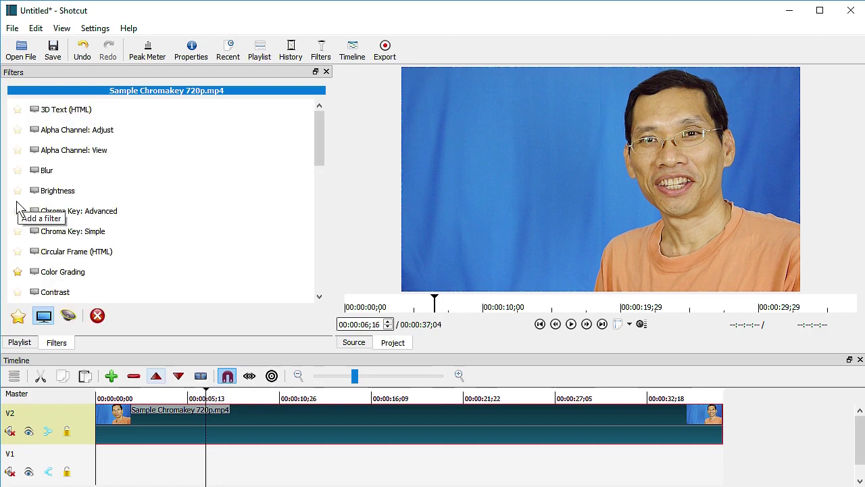
left_click(64, 151)
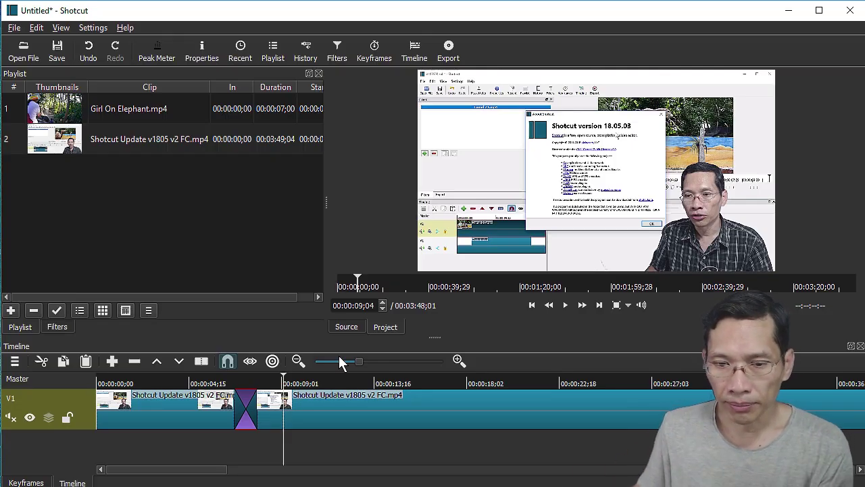
Unmute the V1 audio and scrub the playhead forward to the camel frame
left_click(10, 418)
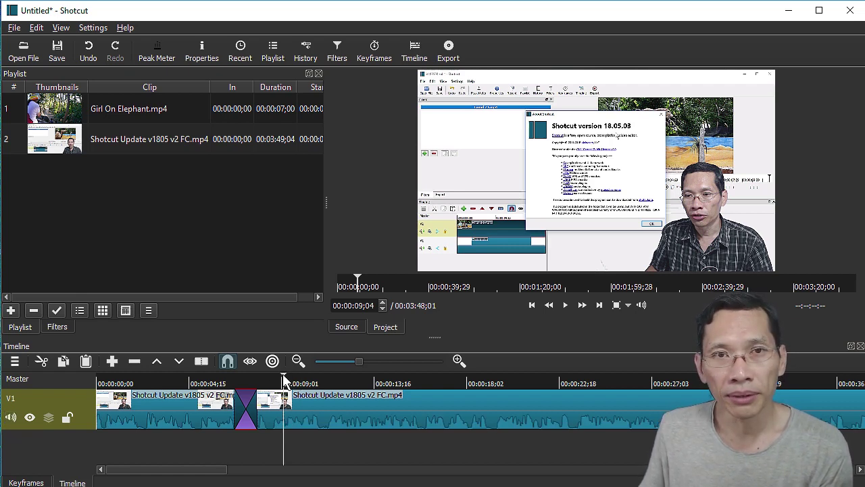
left_click(307, 383)
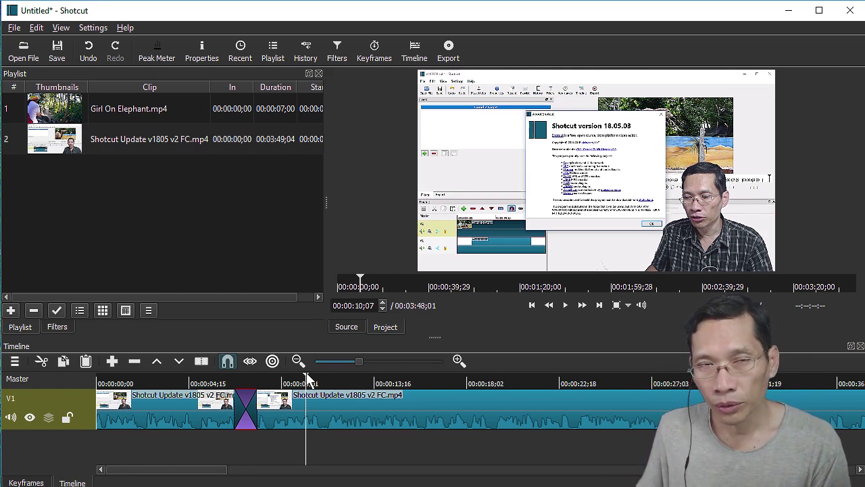
left_click_drag(310, 373, 367, 372)
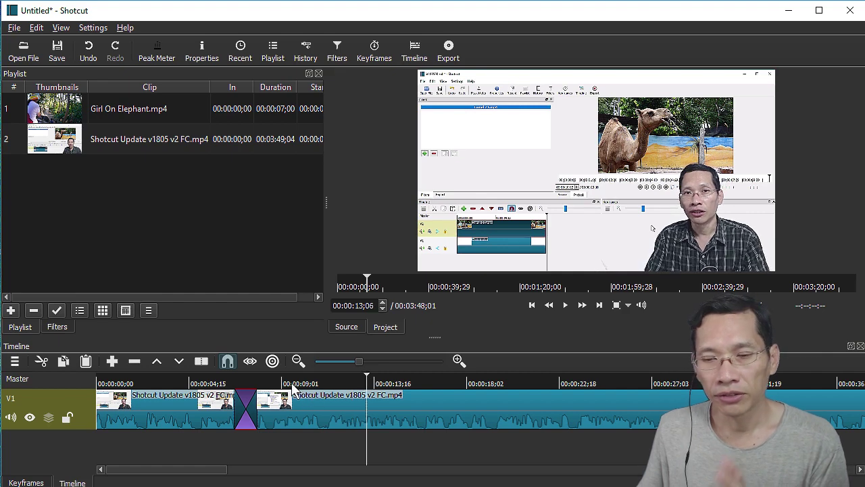
left_click(315, 378)
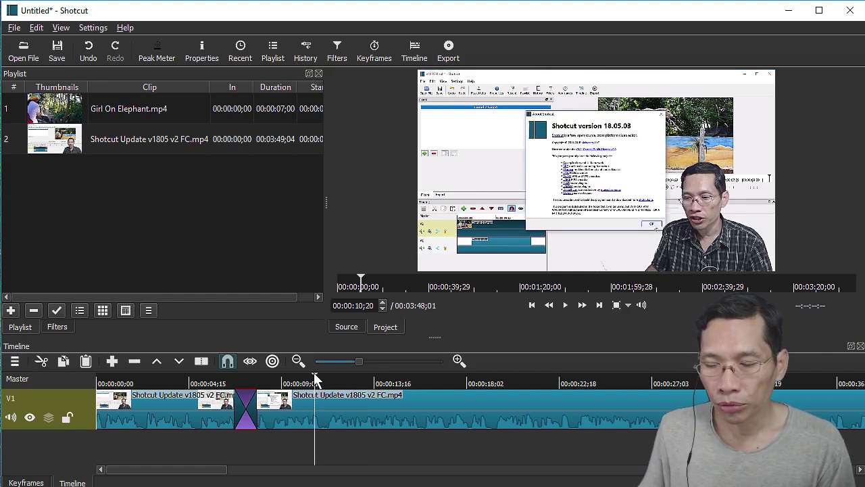
left_click_drag(315, 378, 329, 376)
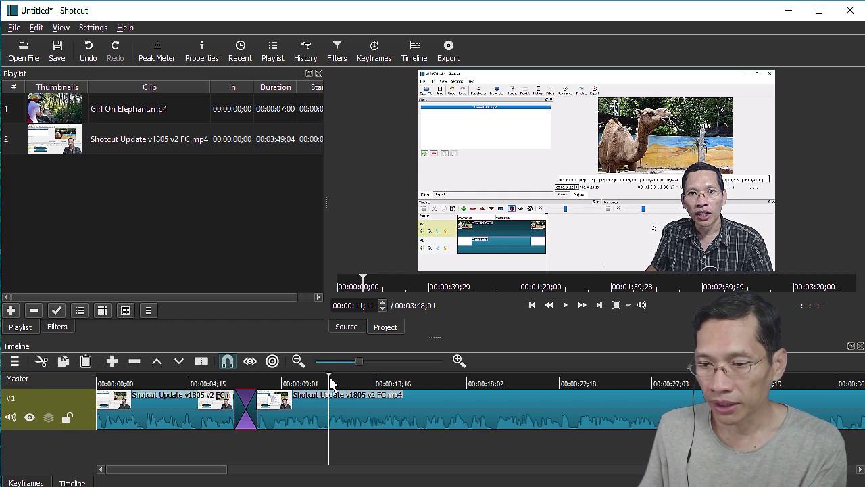
left_click_drag(329, 376, 421, 391)
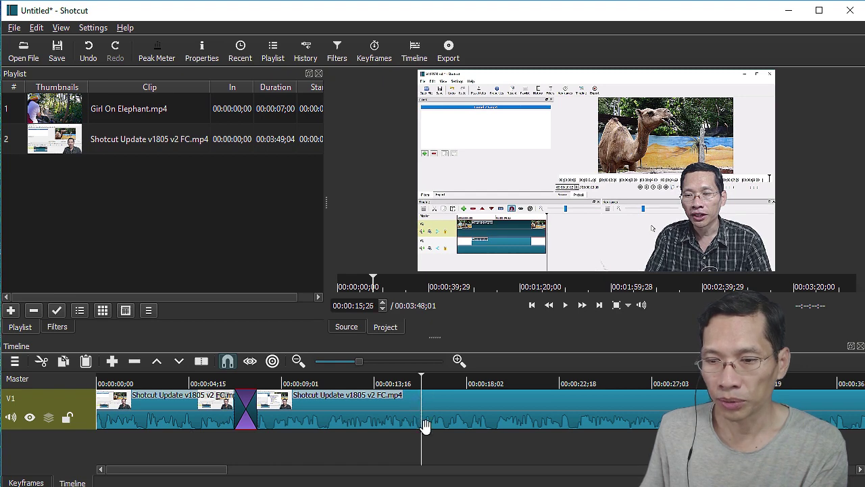
Split the Shotcut Update clip at 00:00:15;26 and again at 00:00:11;08
key("s")
left_click(327, 383)
key("s")
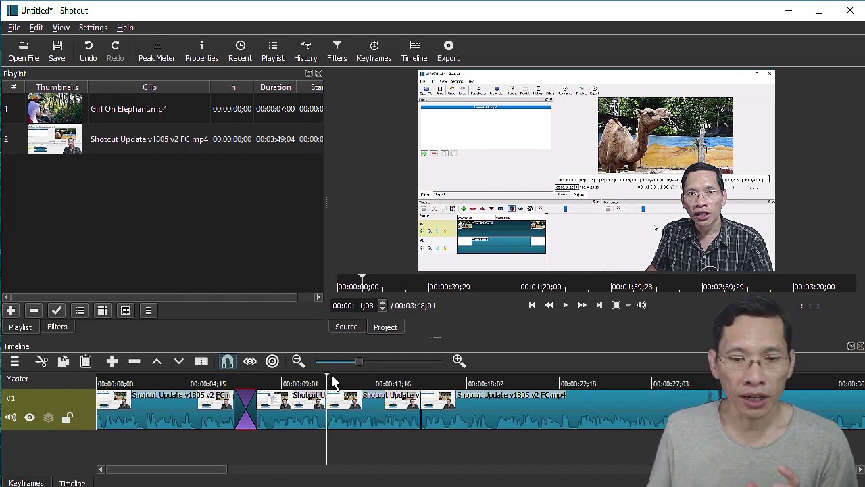
mouse_move(274, 405)
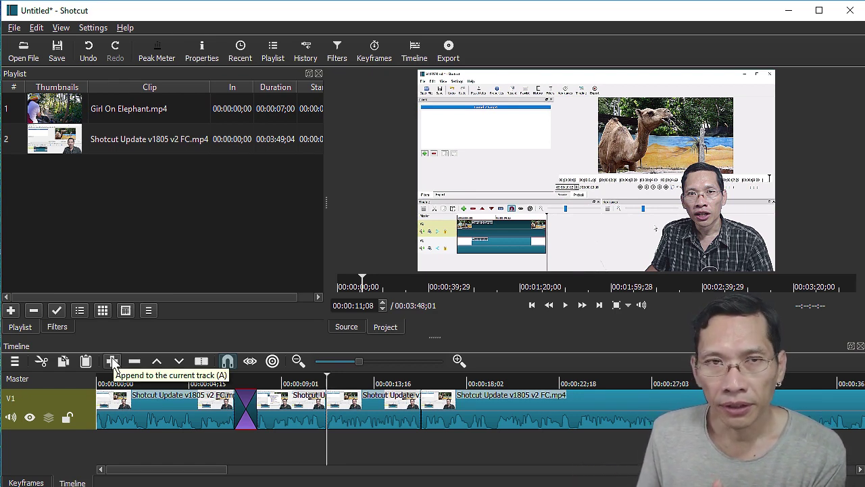
Delete the last Shotcut Update piece and place Girl On Elephant.mp4 at the V1 track's end
left_click(514, 410)
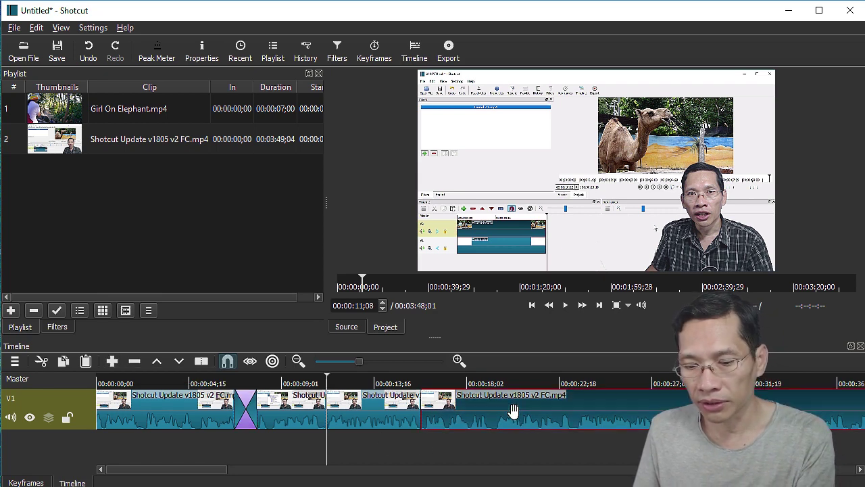
key("Delete")
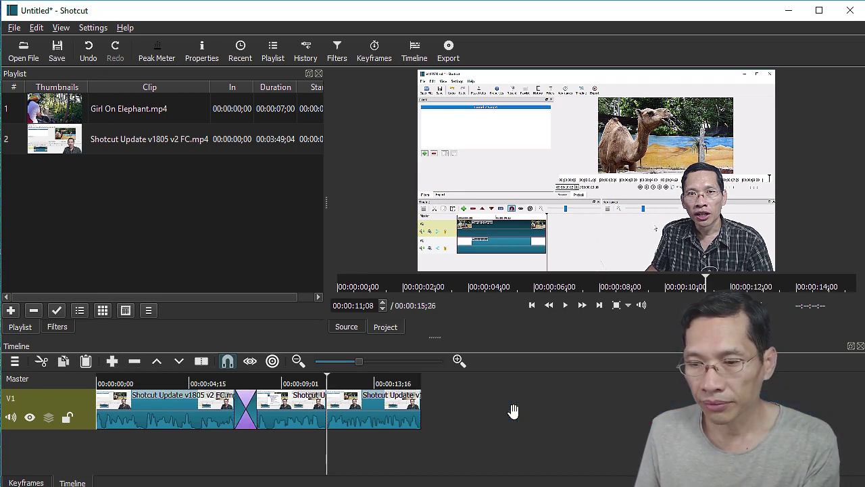
left_click(54, 115)
double_click(54, 115)
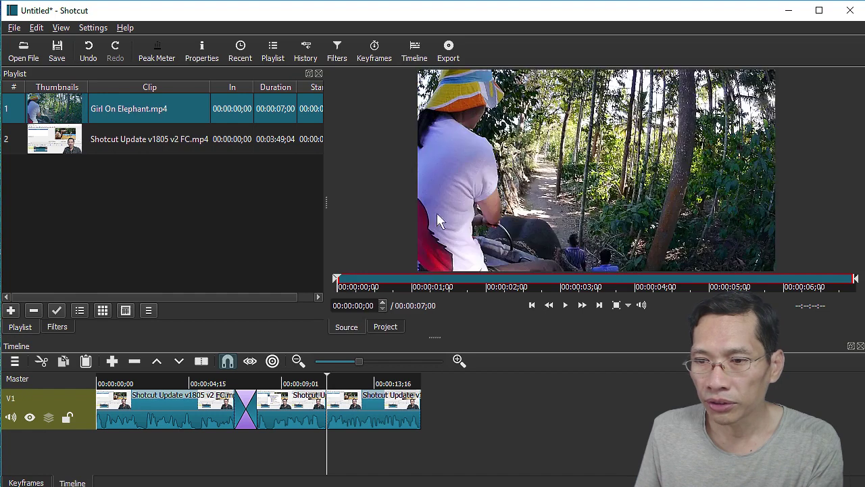
left_click_drag(535, 199, 417, 365)
Scrub through the Girl On Elephant clip to pick a frame
left_click(505, 376)
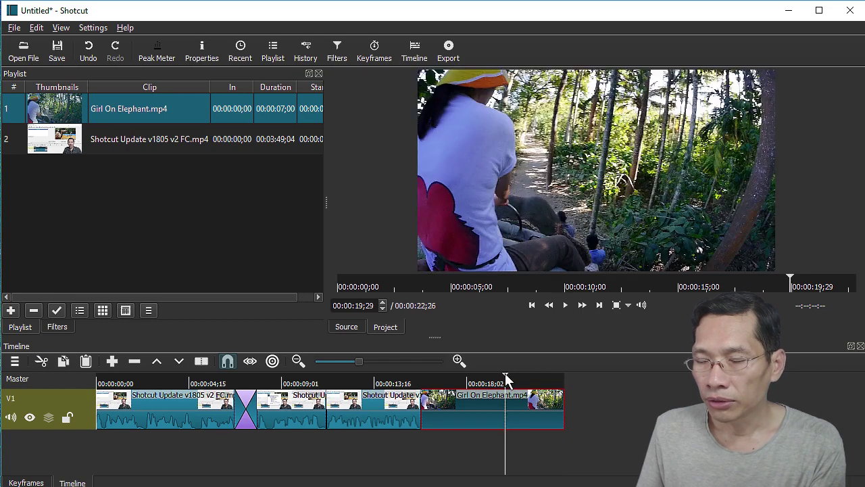
left_click(446, 376)
left_click_drag(445, 375, 467, 376)
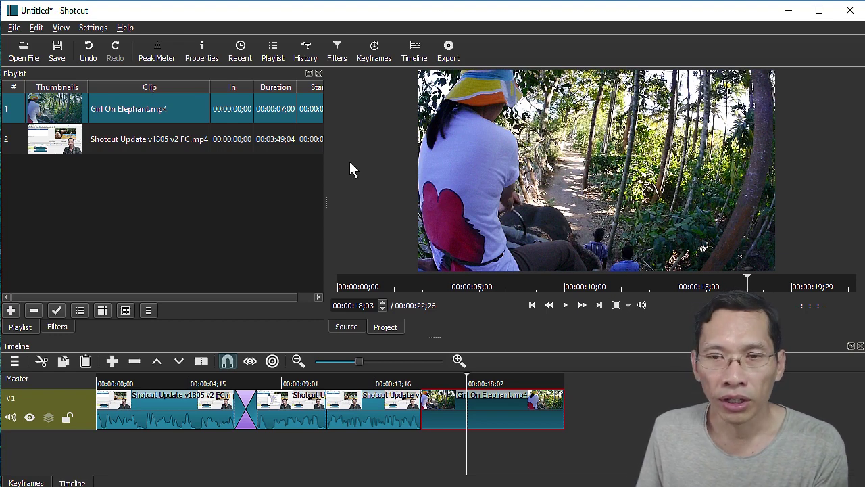
left_click(13, 28)
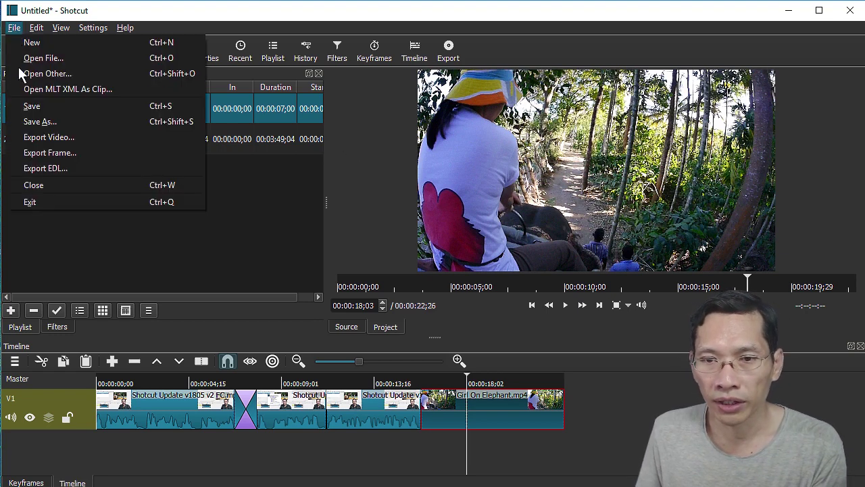
Start File > Export Frame for the current frame, then cancel without saving
left_click(36, 155)
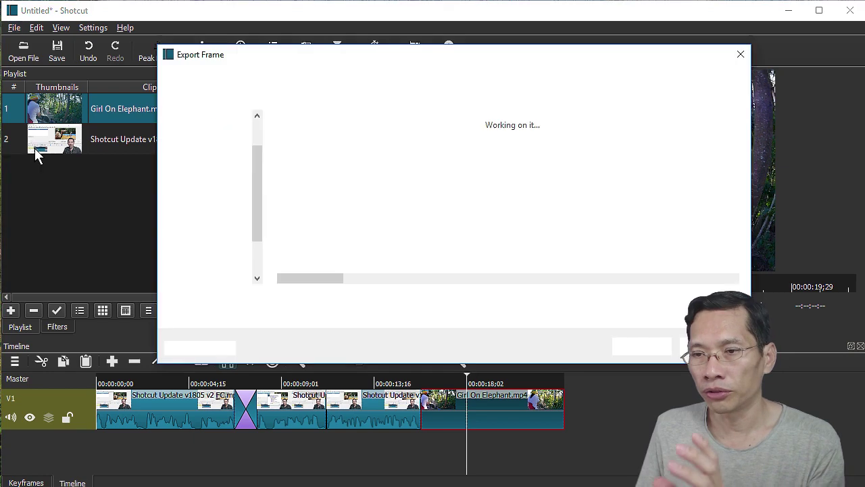
left_click(688, 350)
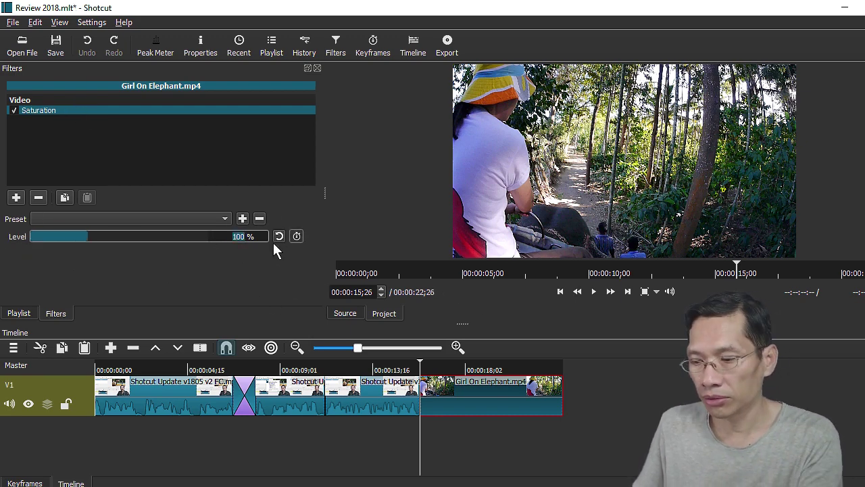
Keyframe the elephant clip's Saturation level from 0% at its start to 100% at 00:00:03;09
type("0")
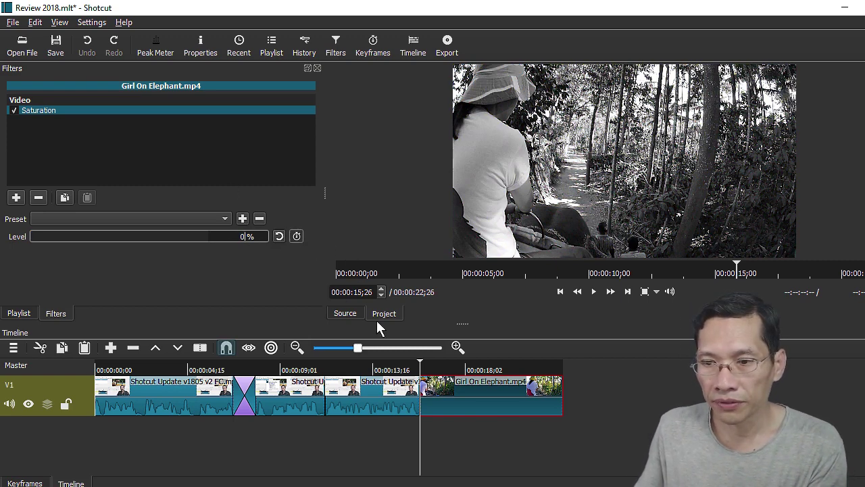
left_click(296, 237)
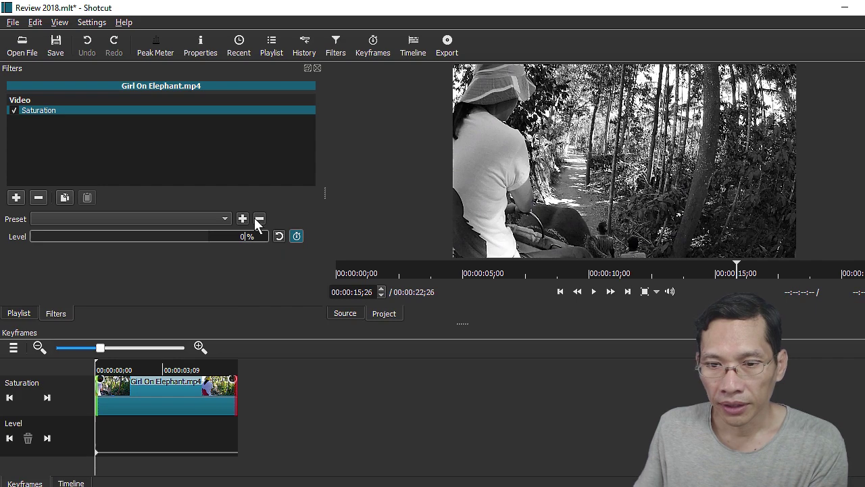
left_click_drag(97, 369, 166, 376)
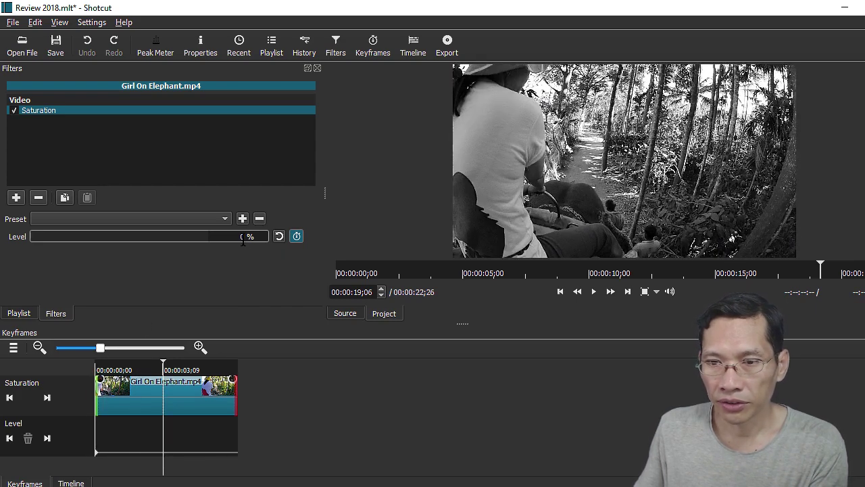
type("100")
key("Return")
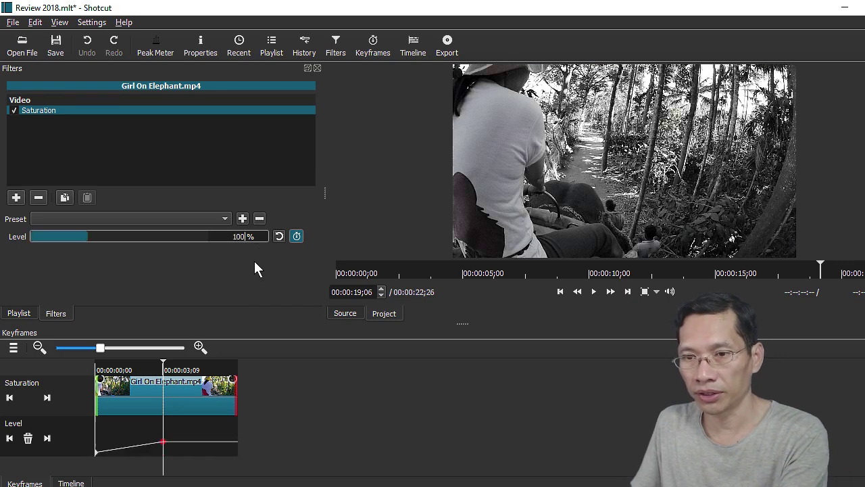
left_click(73, 482)
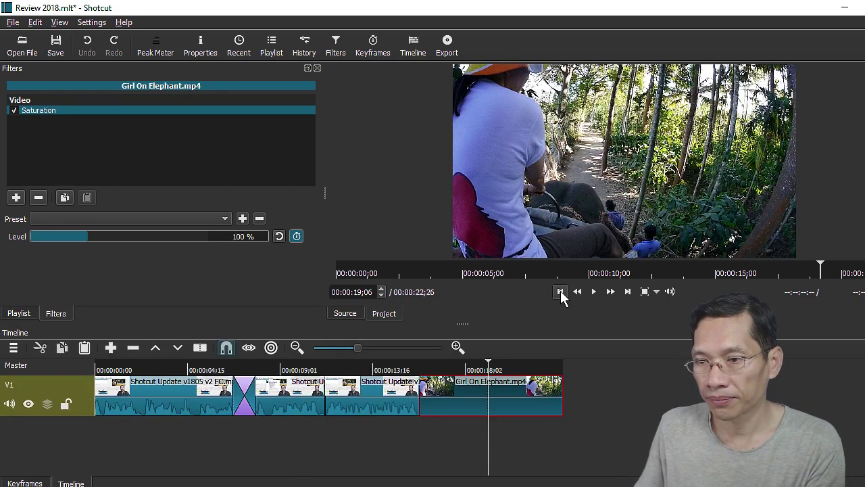
left_click(560, 291)
left_click(592, 293)
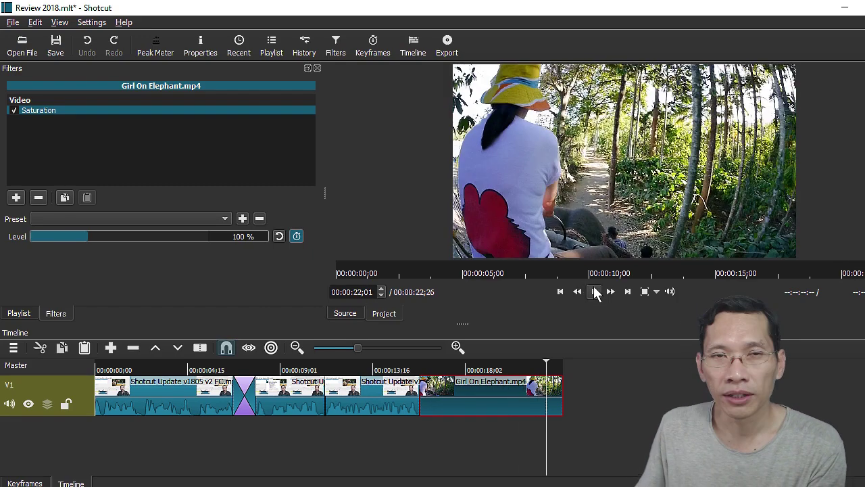
left_click(594, 291)
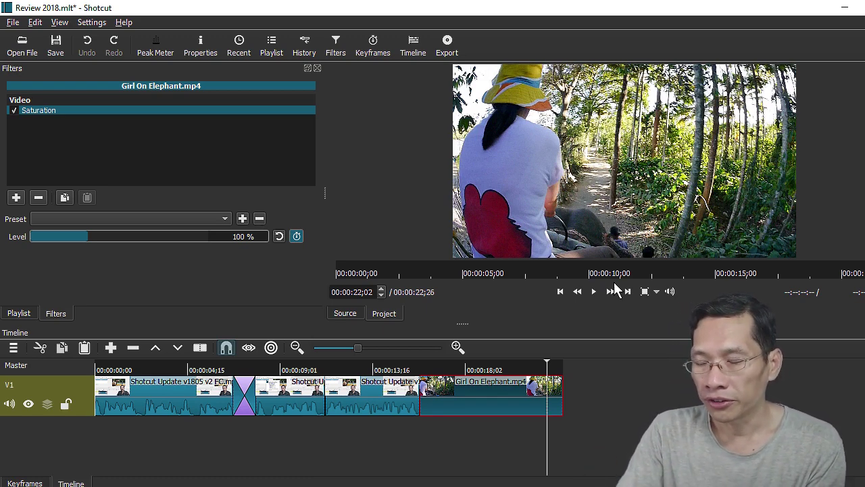
left_click(544, 314)
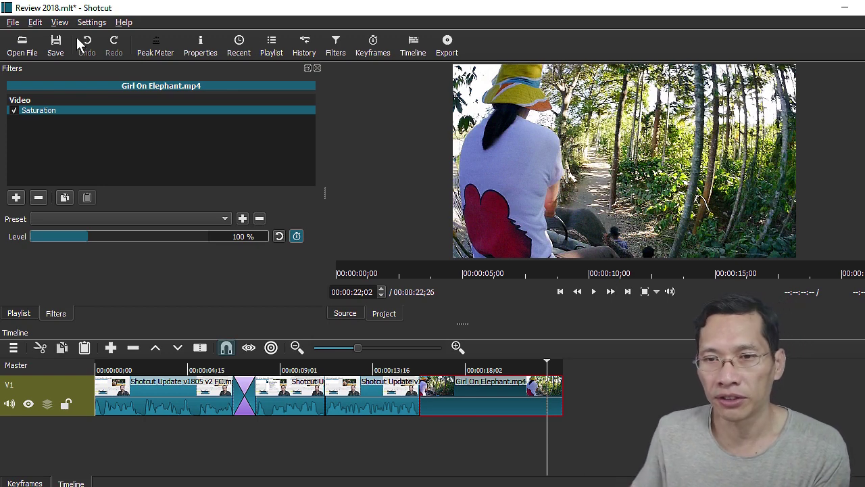
left_click(124, 23)
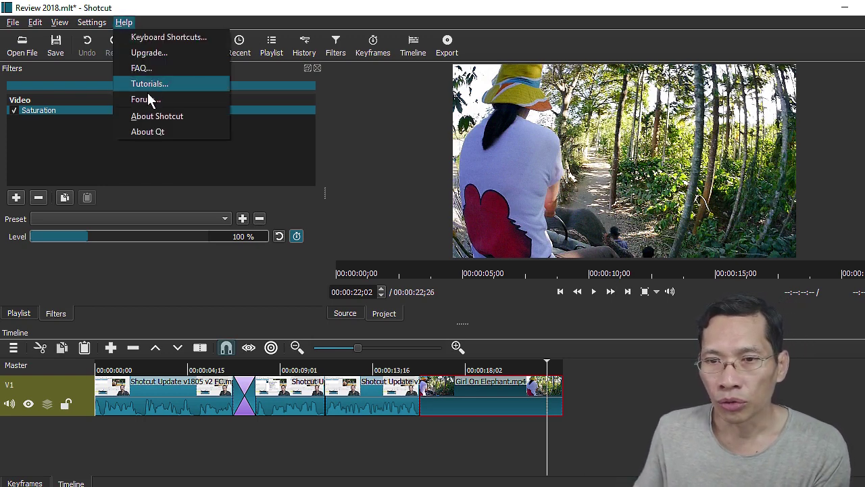
left_click(141, 116)
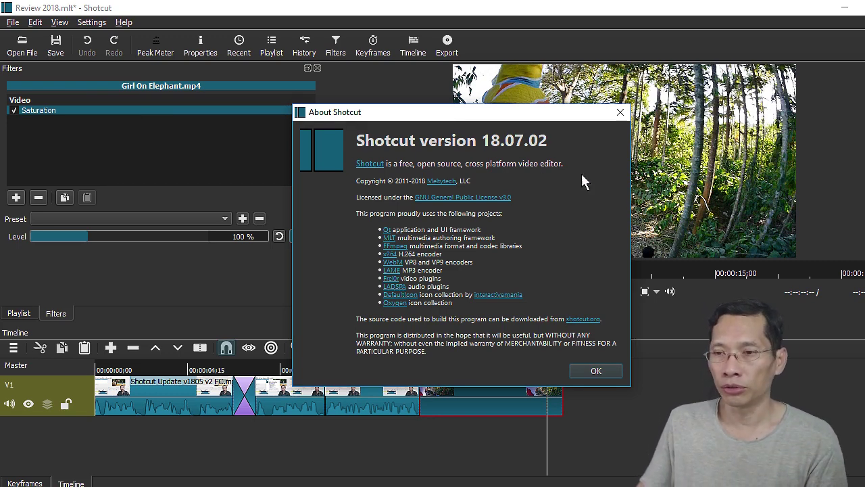
left_click(619, 112)
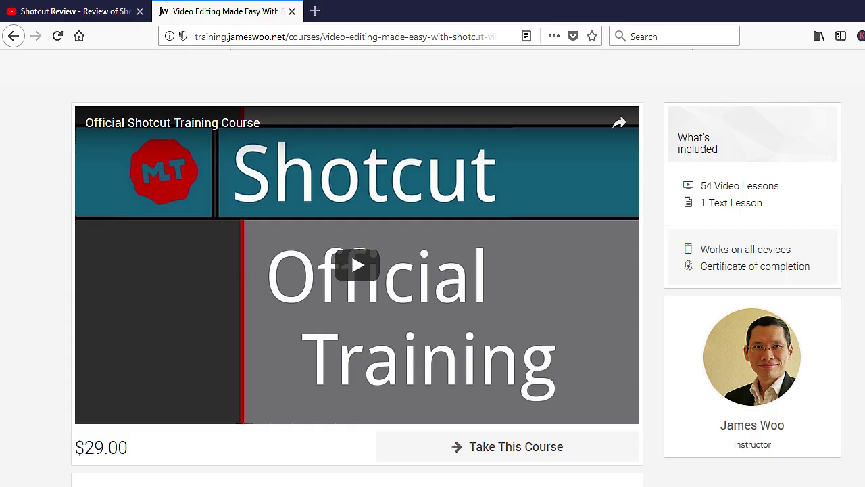
Scroll the course page to Course Curriculum, starting with Introduction to course and Video Editing Fast Start
scroll(432, 270, "down", 15)
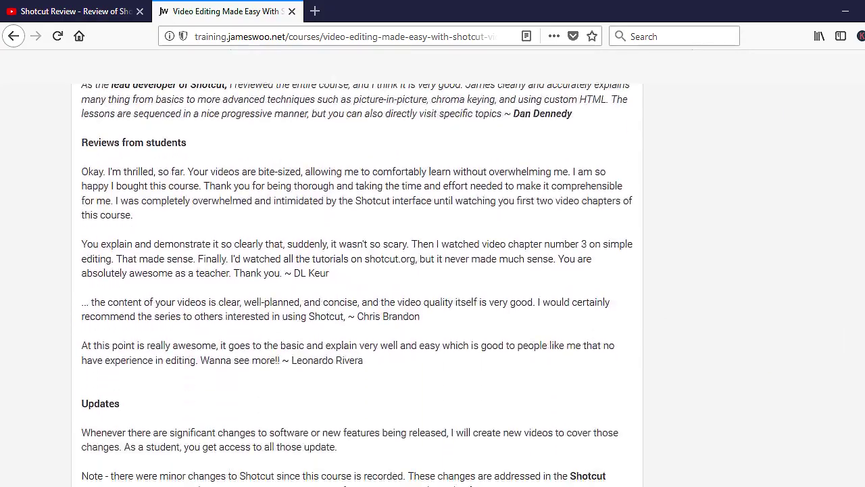
scroll(357, 284, "down", 2)
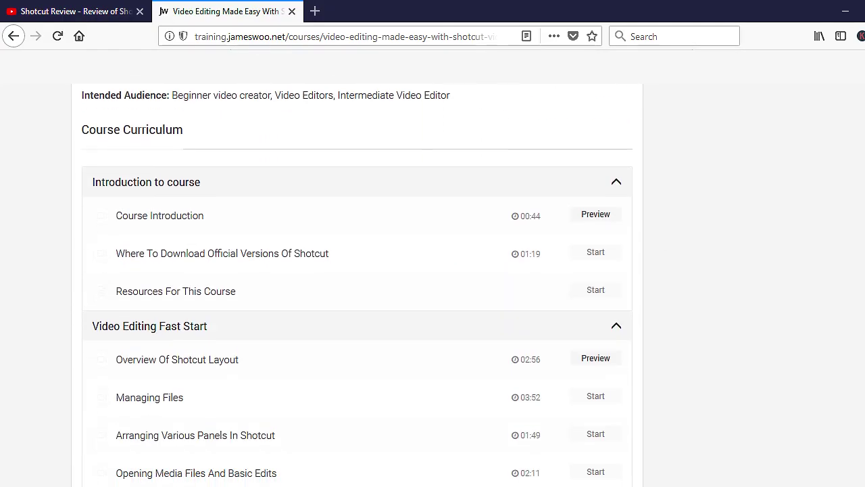